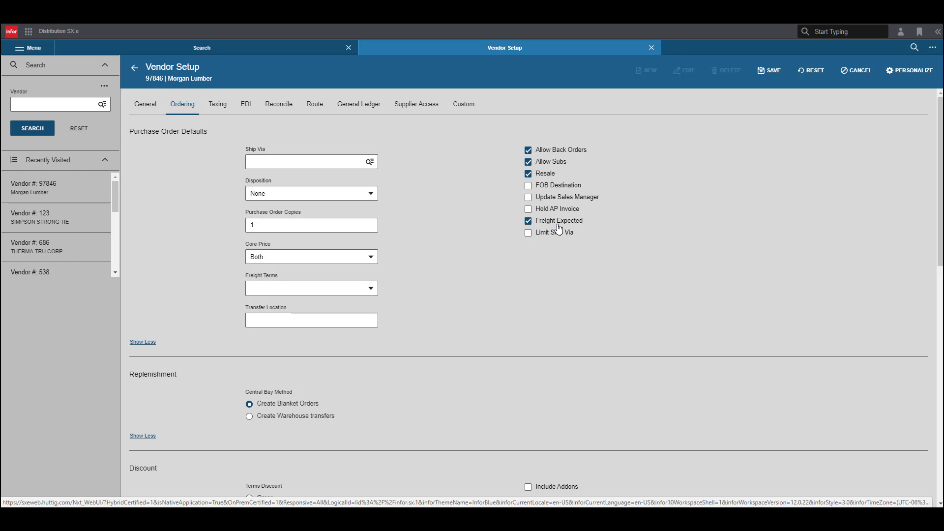
# Step: Turn off Freight Expected and set the Central Buy Method to Create Warehouse transfers in the vendor's ordering settings
pyautogui.click(530, 223)
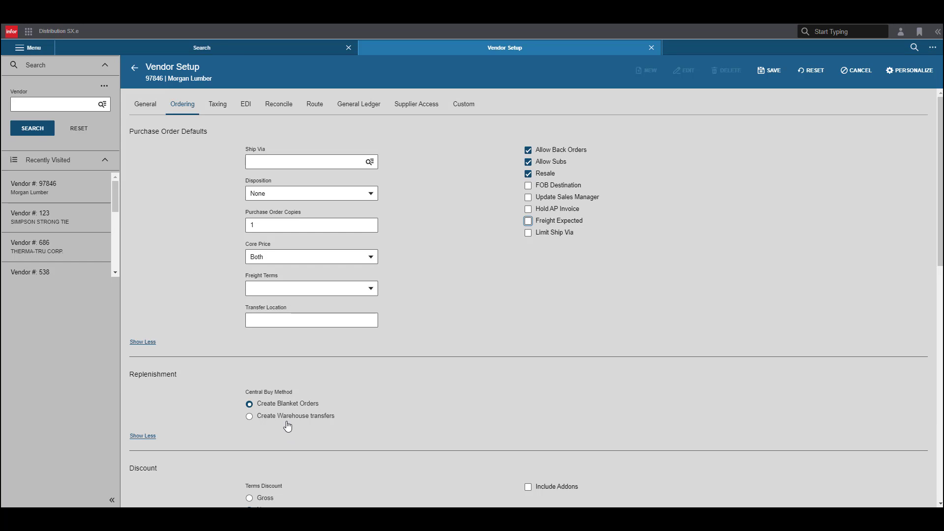
pyautogui.click(250, 418)
pyautogui.scroll(-1, 508, 433)
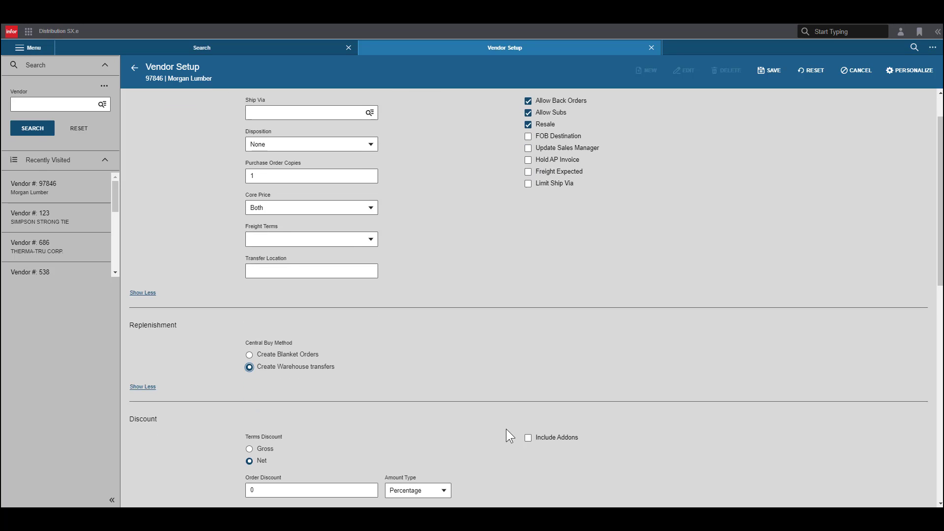
pyautogui.scroll(-2, 506, 429)
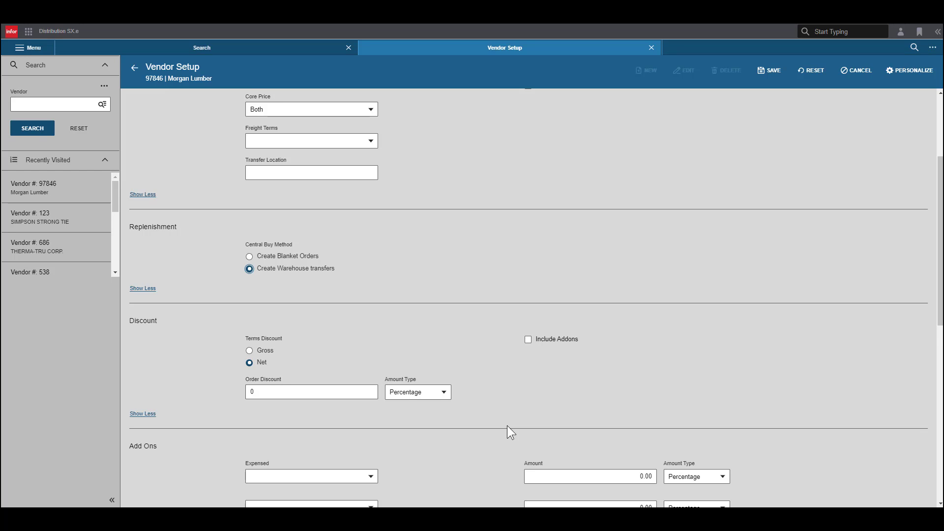
pyautogui.scroll(-2, 507, 426)
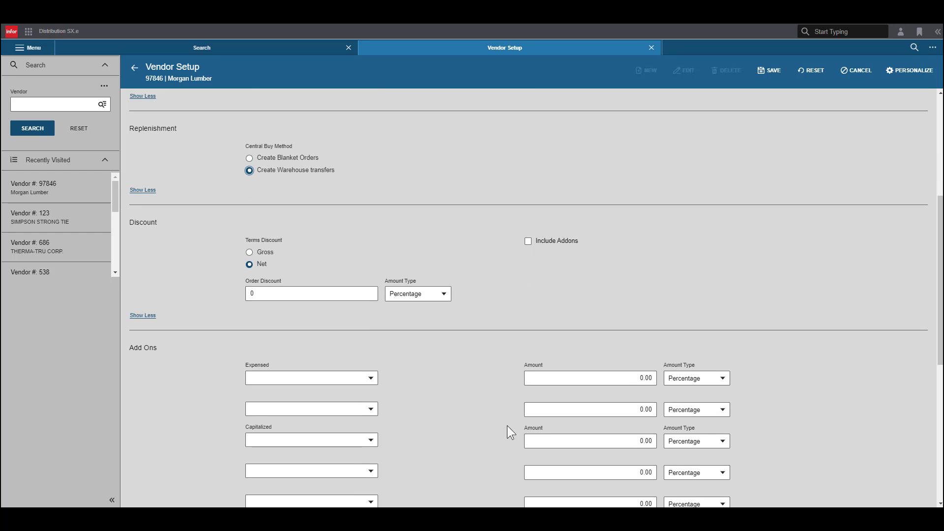
pyautogui.scroll(-5, 507, 425)
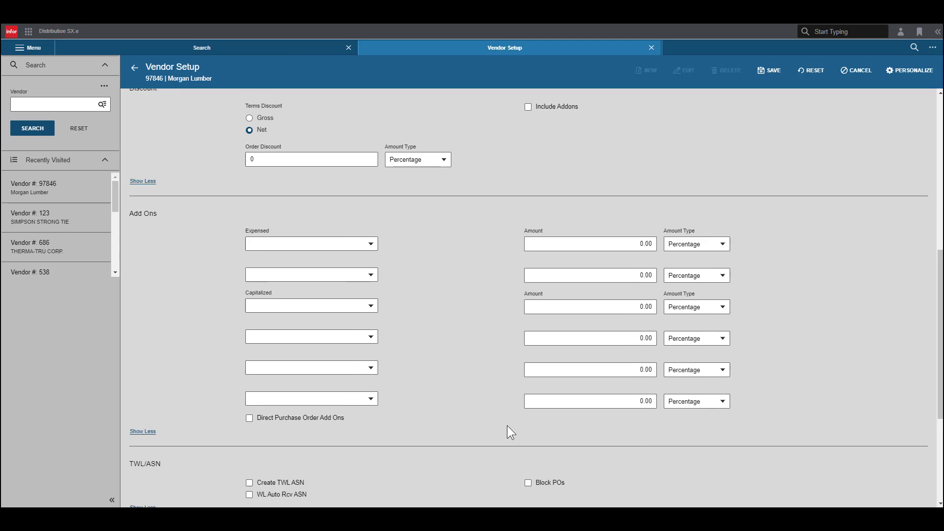
pyautogui.scroll(-2, 507, 426)
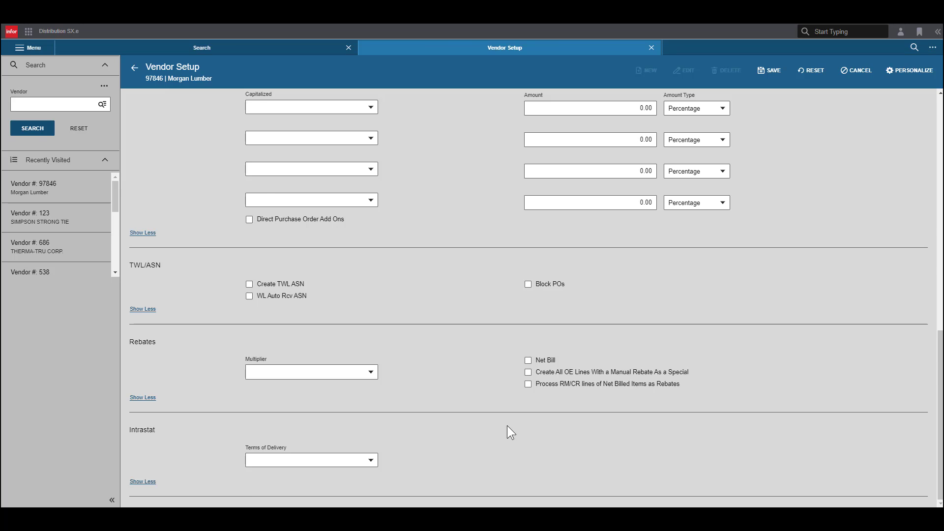
pyautogui.scroll(10, 360, 414)
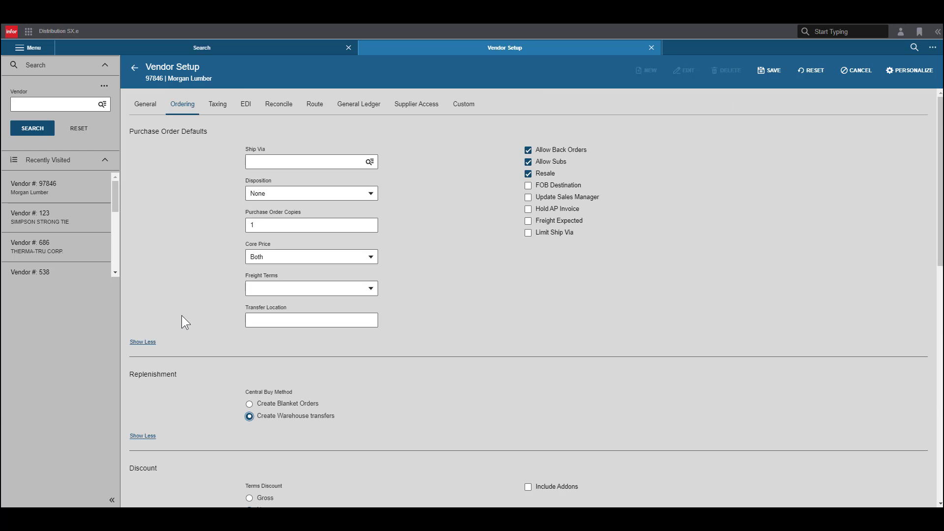
# Step: Enter the vendor's tax ID number in the taxing information and set the 1099 Style to 6
pyautogui.click(223, 111)
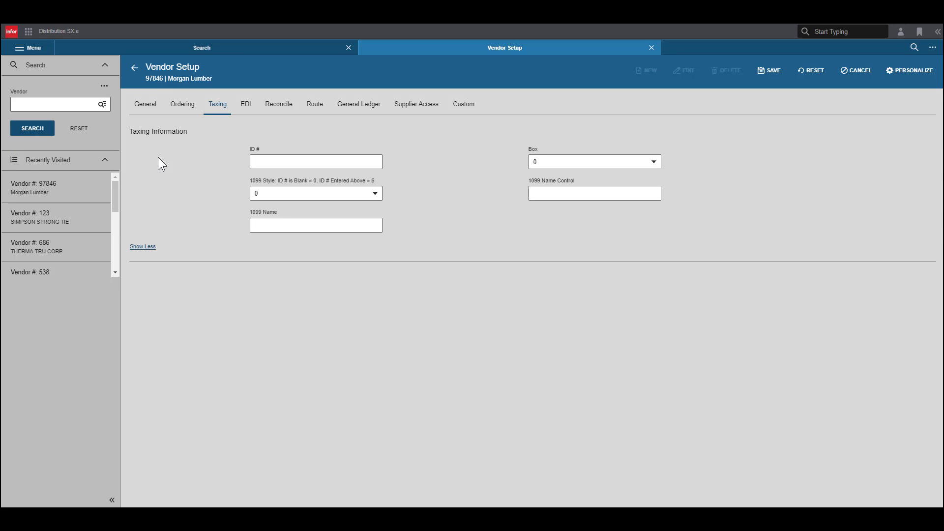
pyautogui.click(270, 163)
pyautogui.write('123456789')
pyautogui.click(360, 197)
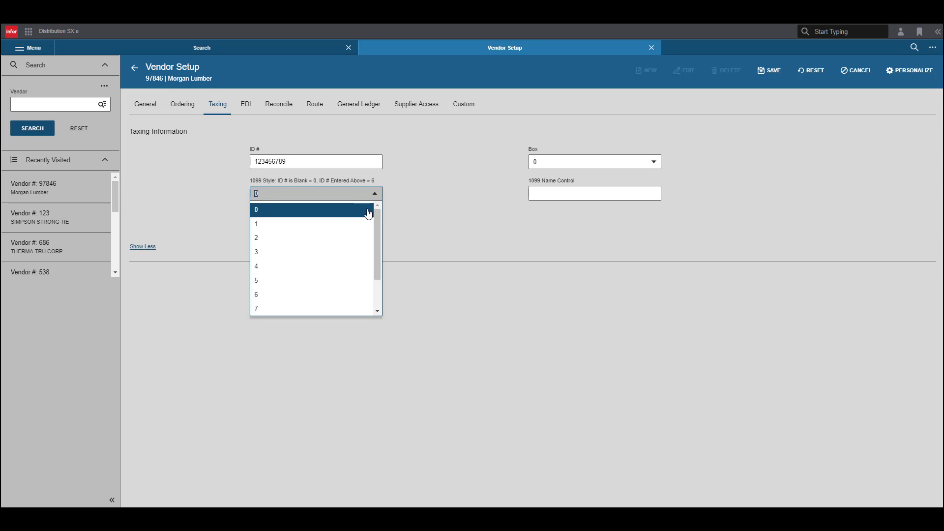
pyautogui.click(341, 297)
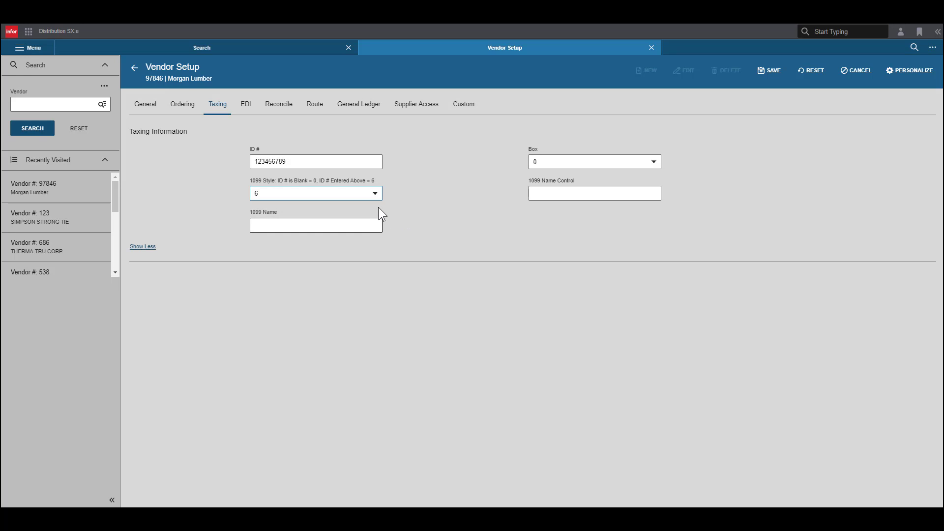
# Step: Set the vendor's 1099 Box to 7, leaving the 1099 Name blank
pyautogui.click(349, 224)
pyautogui.click(349, 224)
pyautogui.click(654, 163)
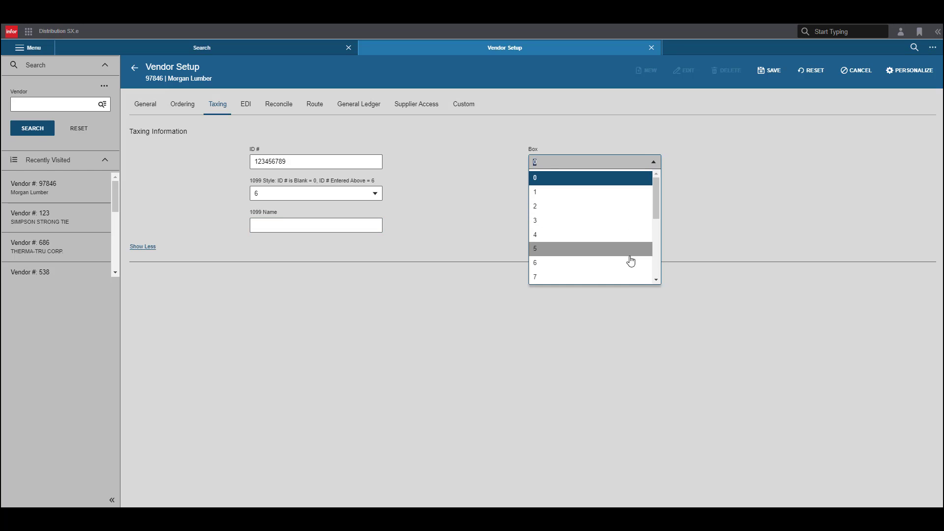
pyautogui.click(629, 279)
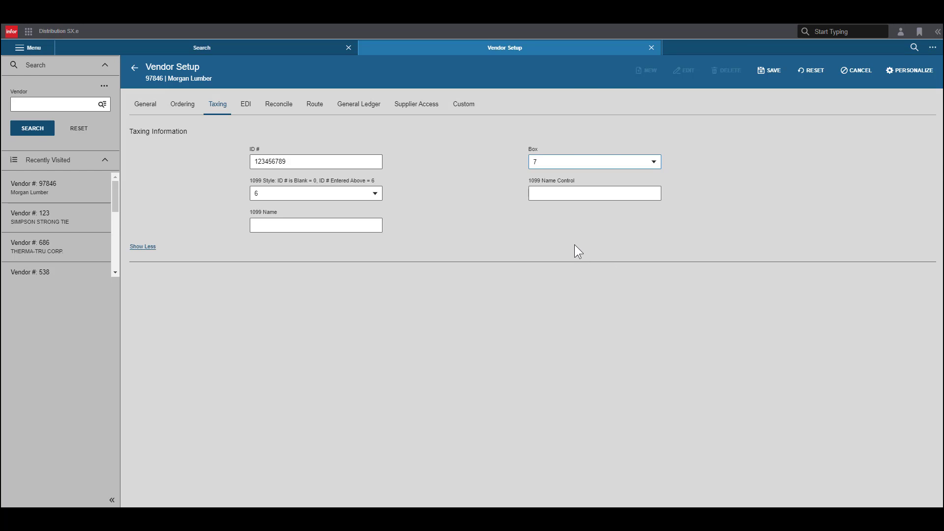
# Step: Review the vendor's EDI, Reconcile, Route, General Ledger, Supplier Access and Custom settings, and save the vendor record
pyautogui.click(246, 114)
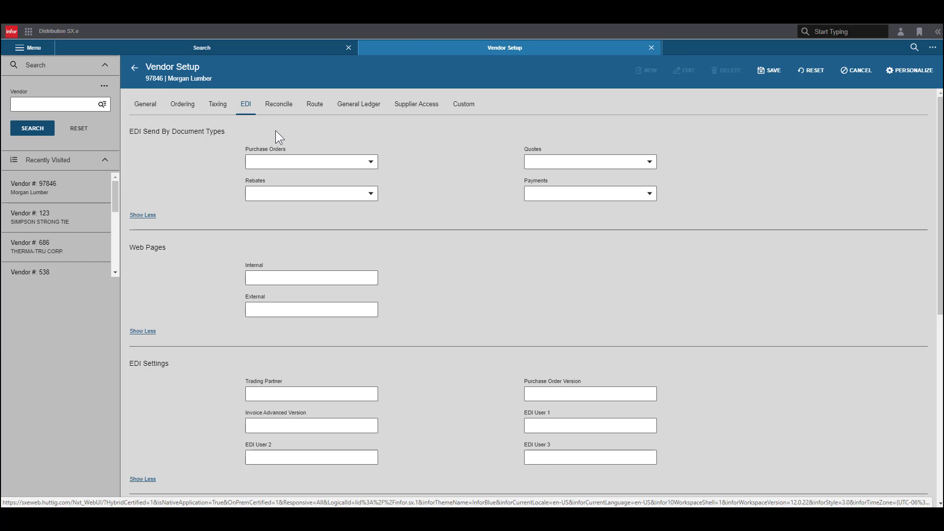
pyautogui.click(285, 113)
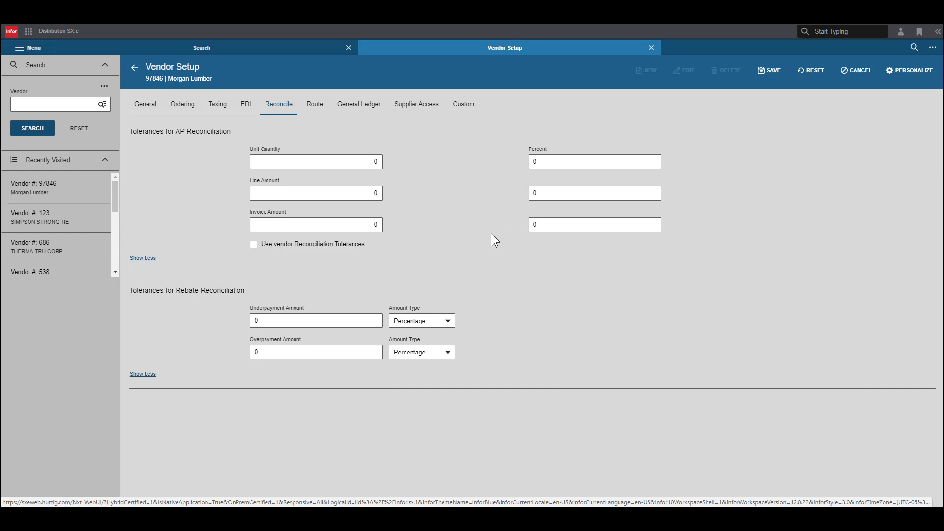
pyautogui.click(317, 105)
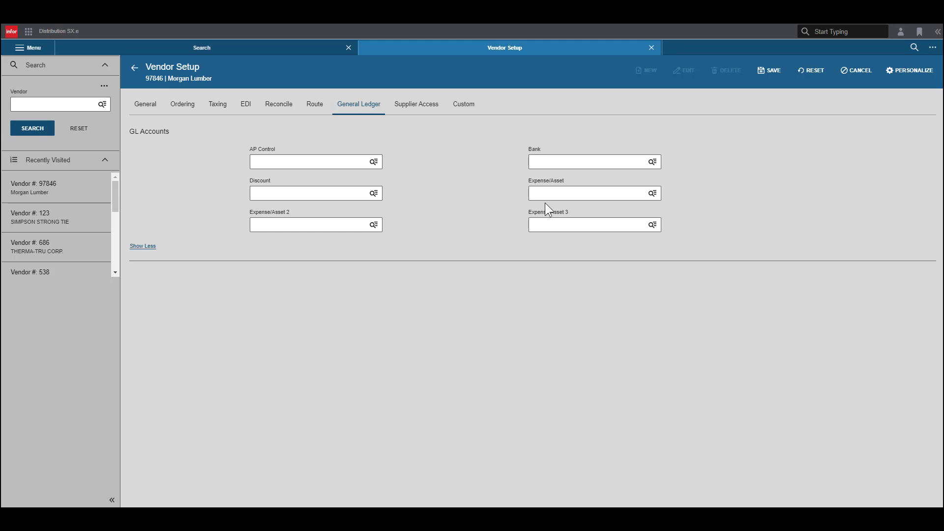
pyautogui.click(416, 106)
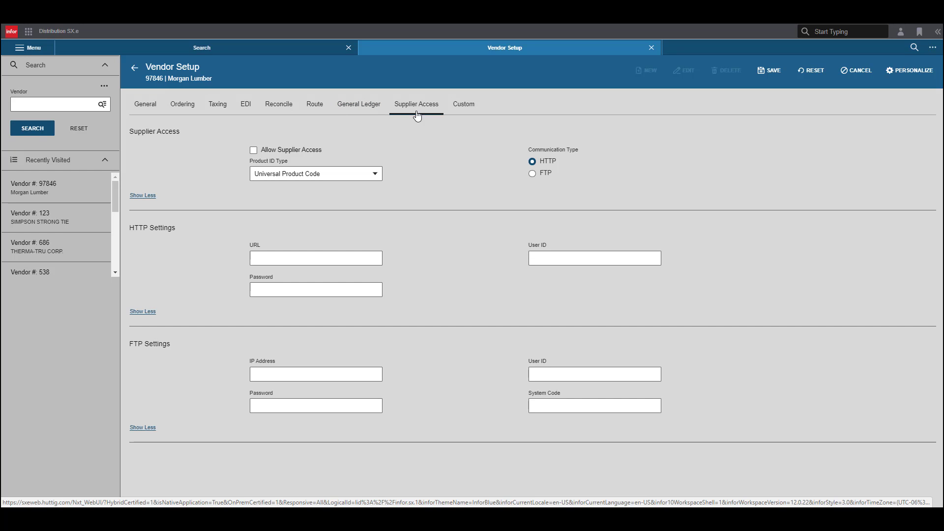
pyautogui.click(472, 114)
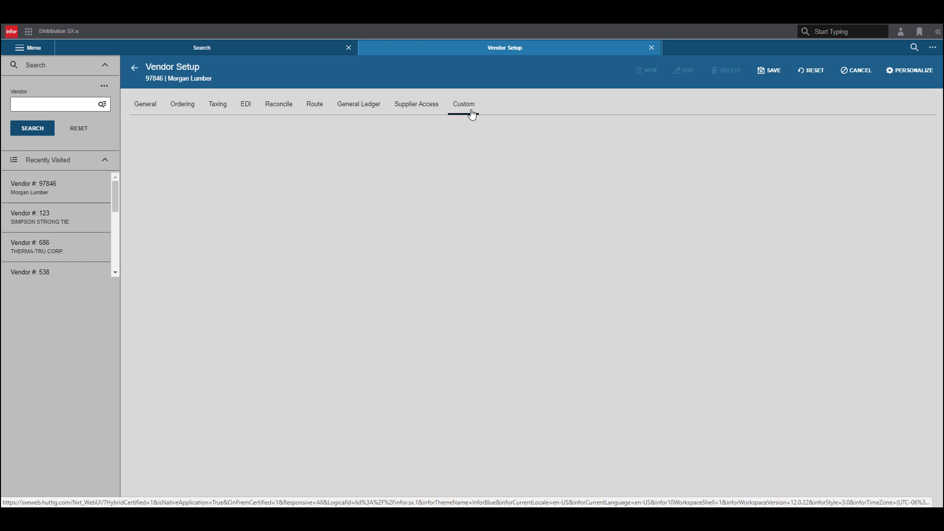
pyautogui.click(471, 112)
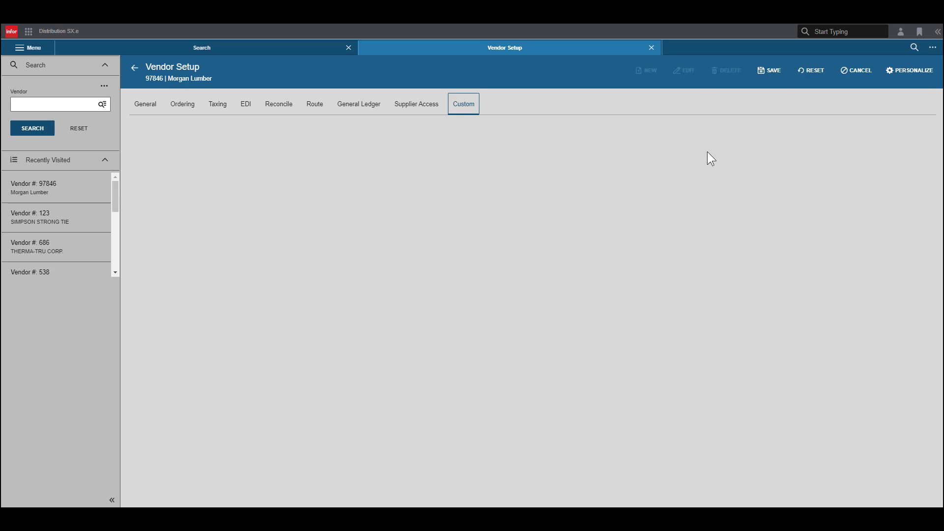
pyautogui.click(766, 76)
# Step: Open the Infor Distribution SX.e online help from the SX Help documents
pyautogui.click(938, 34)
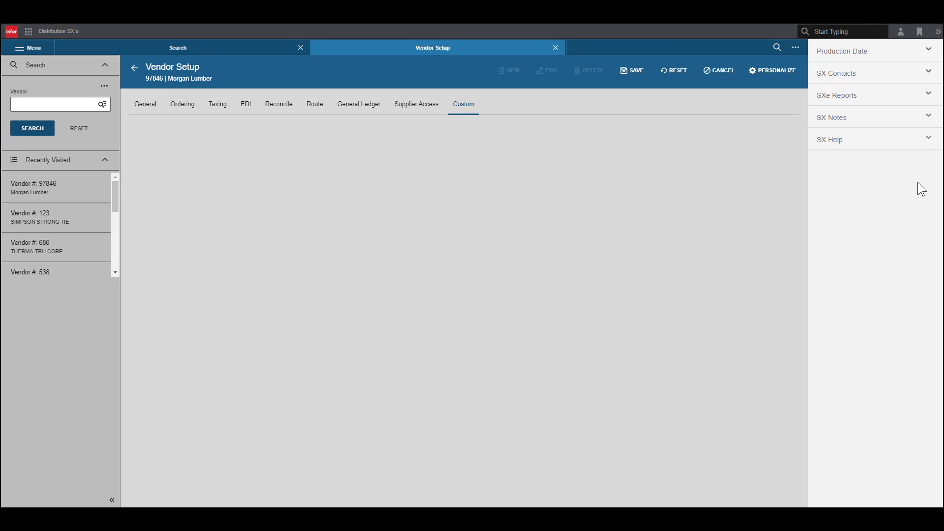
pyautogui.click(928, 144)
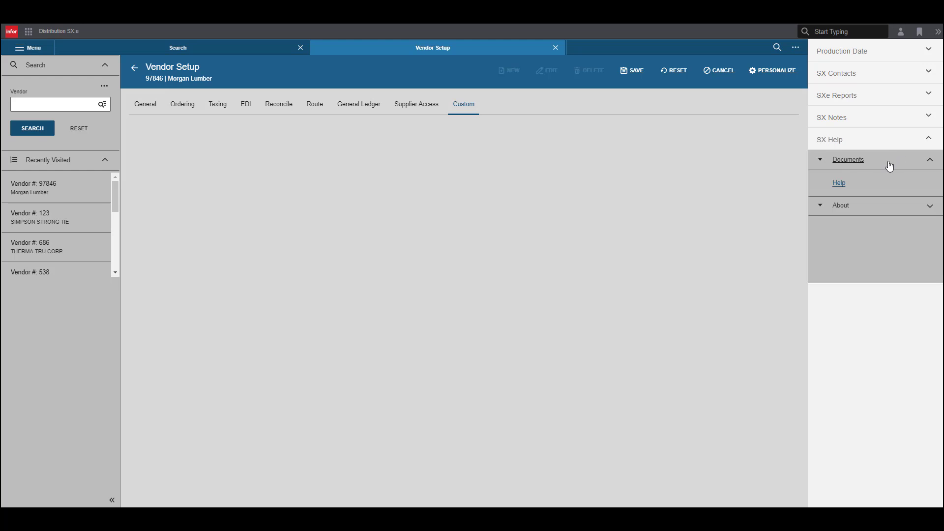
pyautogui.click(839, 184)
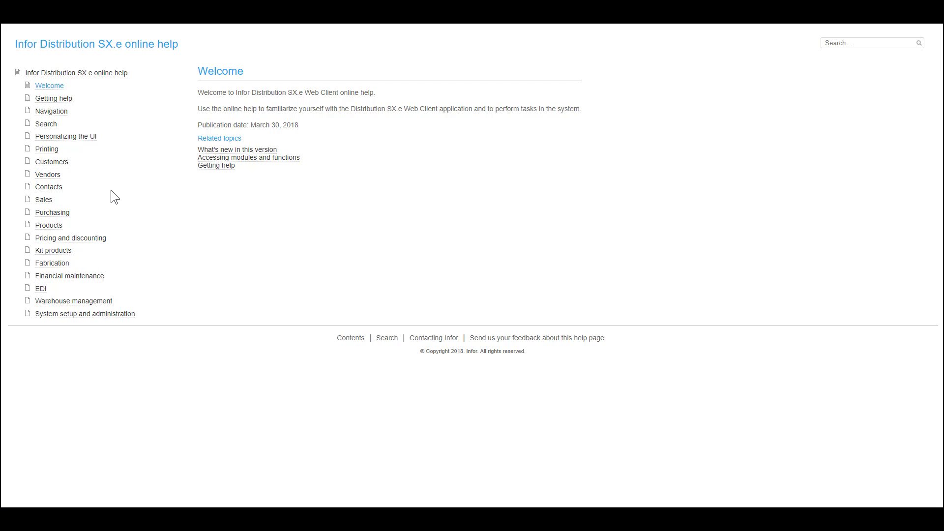
# Step: Find the Vendor Setup - Ordering field descriptions in the help's form and field descriptions for vendors
pyautogui.click(48, 174)
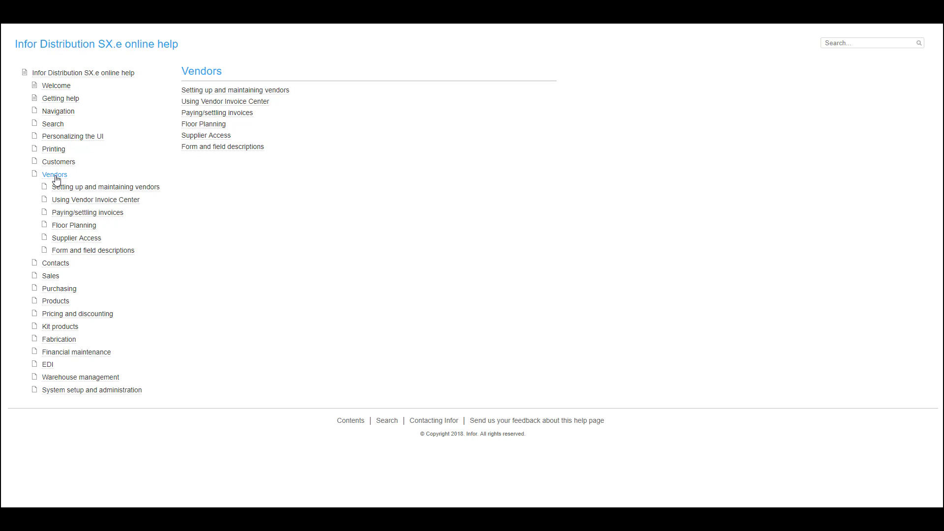
pyautogui.click(111, 251)
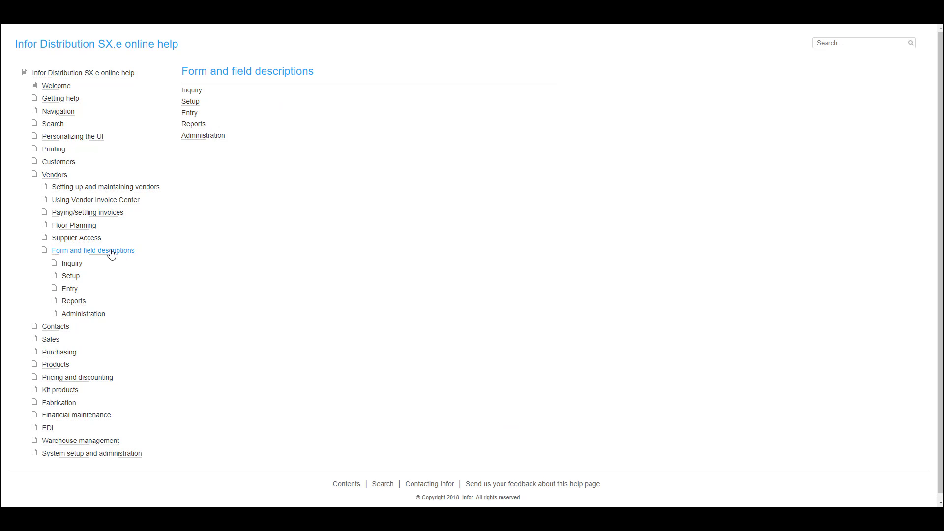
pyautogui.click(71, 276)
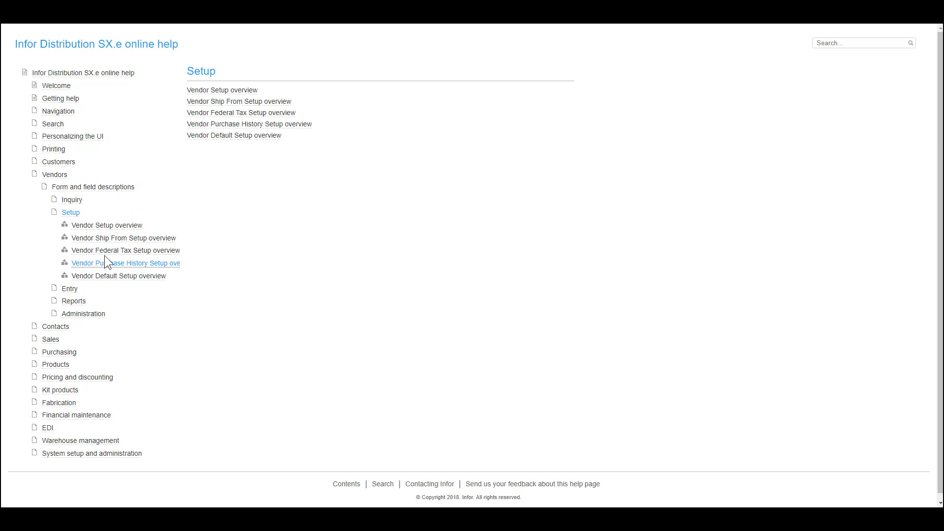
pyautogui.click(114, 228)
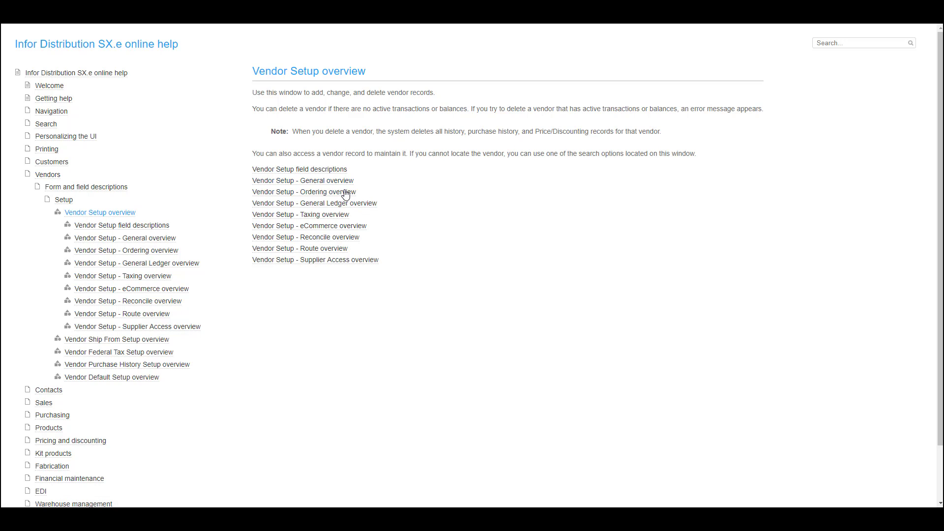
pyautogui.click(346, 196)
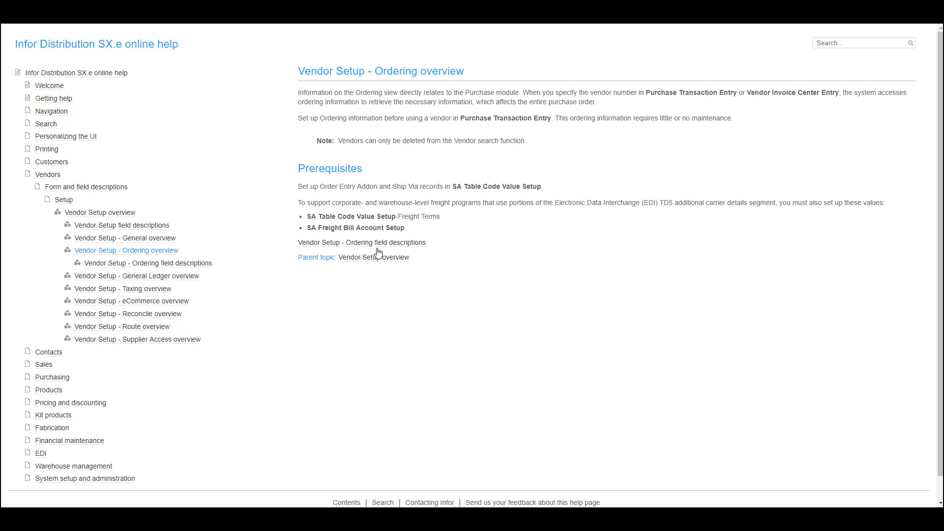
pyautogui.click(337, 243)
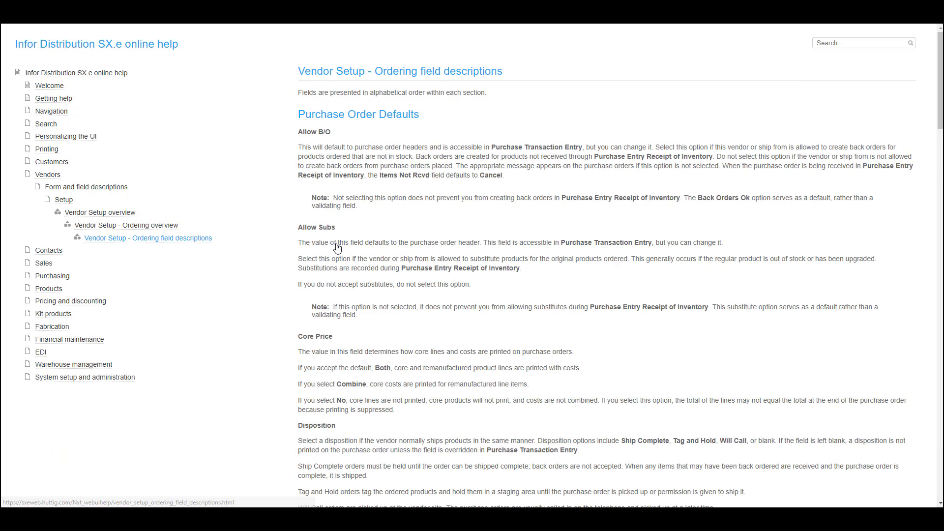